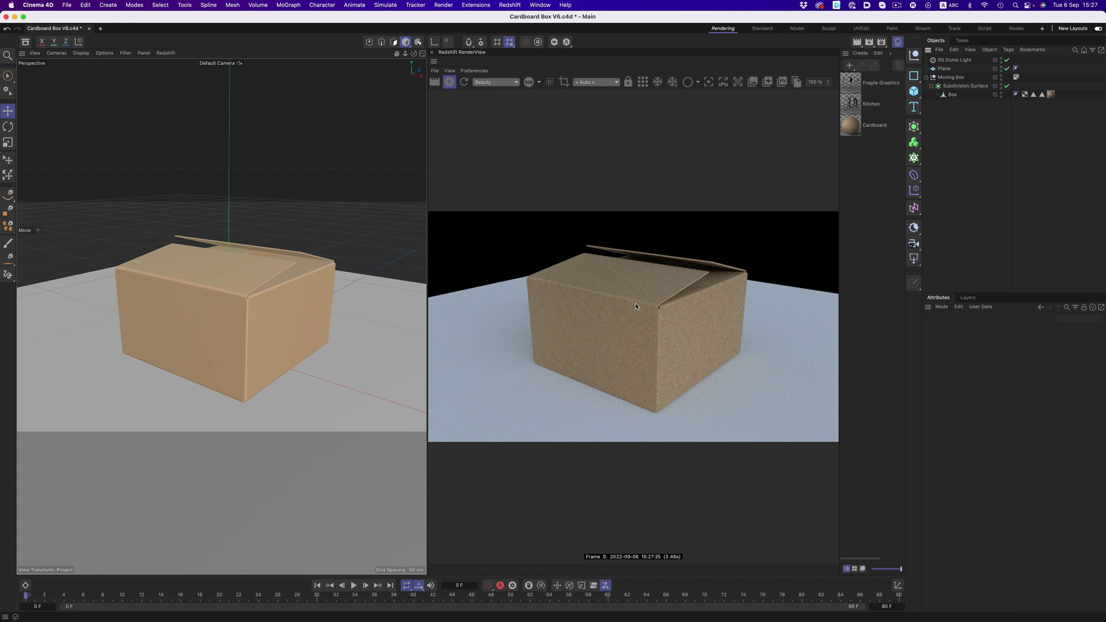
Inspect the Kitchen and Fragile Graphics material settings, then deselect both materials.
{"action": "left_click", "coordinate": [853, 105]}
{"action": "left_click", "coordinate": [855, 81]}
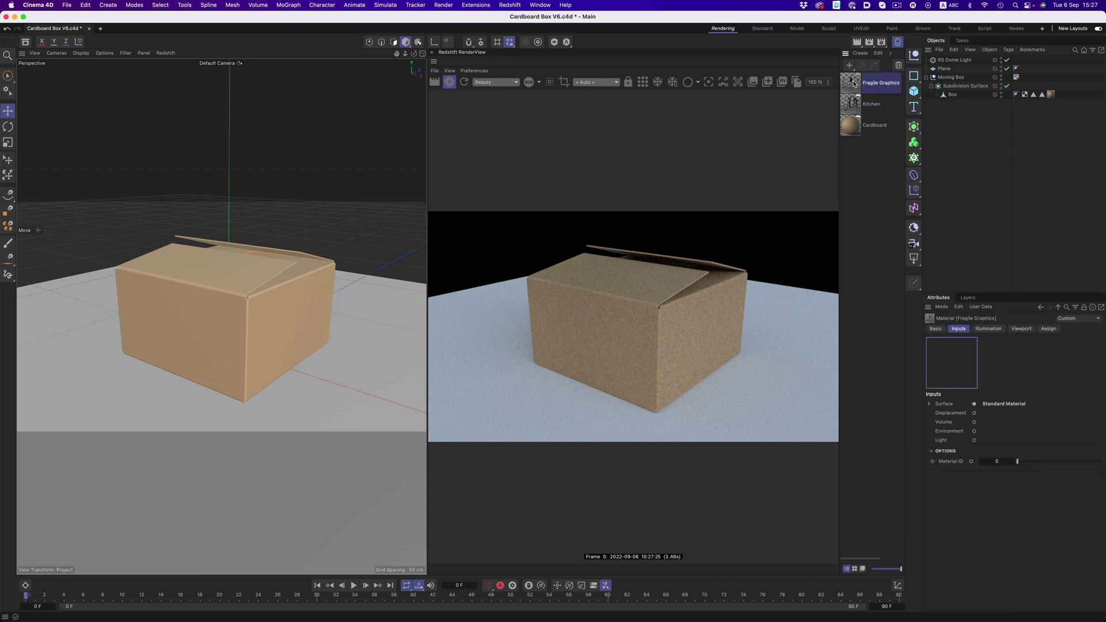
{"action": "left_click", "coordinate": [856, 189]}
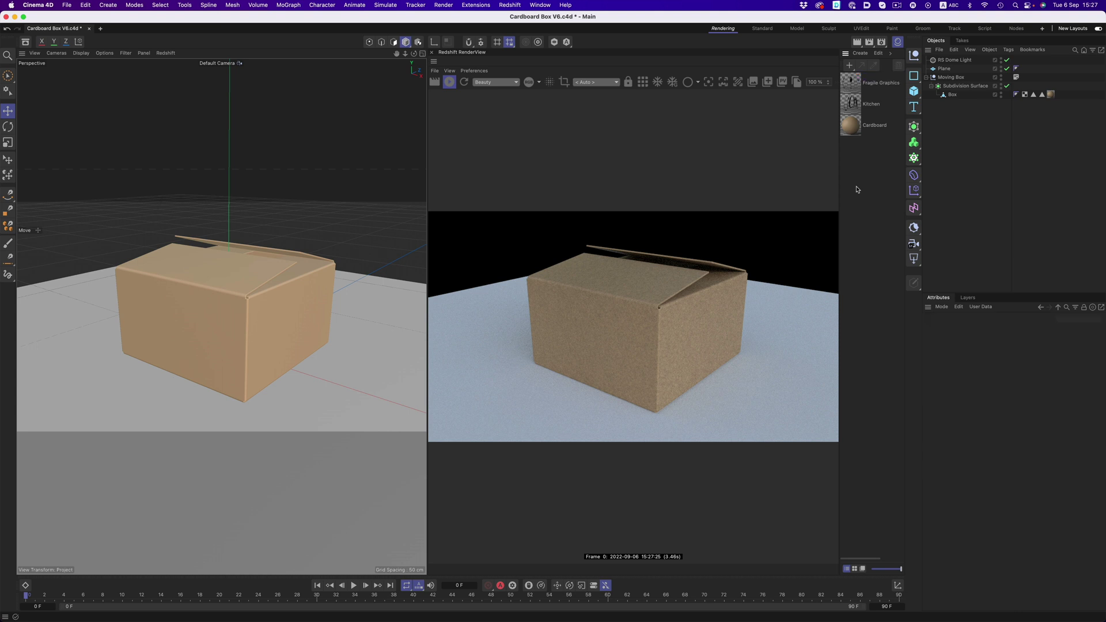
Apply the Kitchen material to the box with Flat projection and Tile off, in Texture mode.
{"action": "left_click_drag", "start_coordinate": [949, 97], "coordinate": [950, 98]}
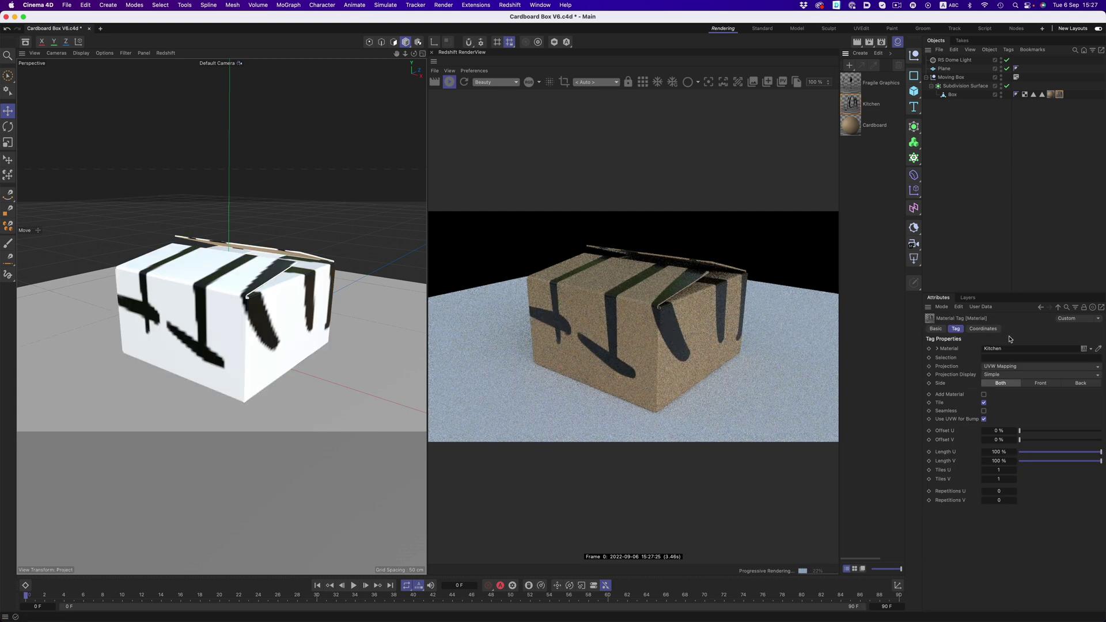
{"action": "left_click", "coordinate": [1012, 367]}
{"action": "left_click", "coordinate": [1008, 392]}
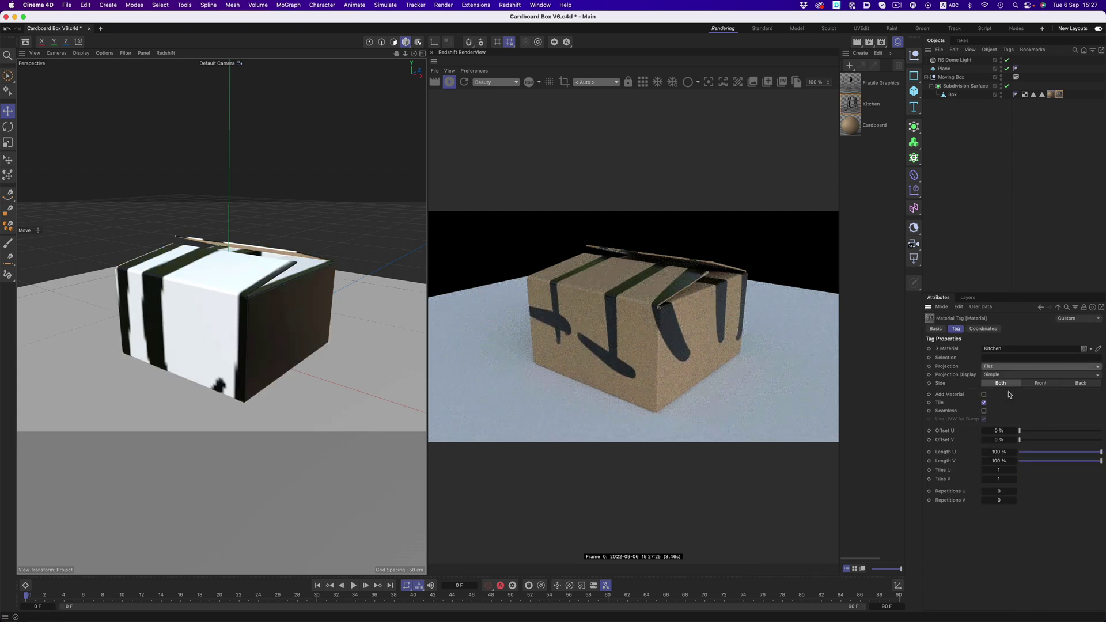
{"action": "left_click", "coordinate": [984, 403]}
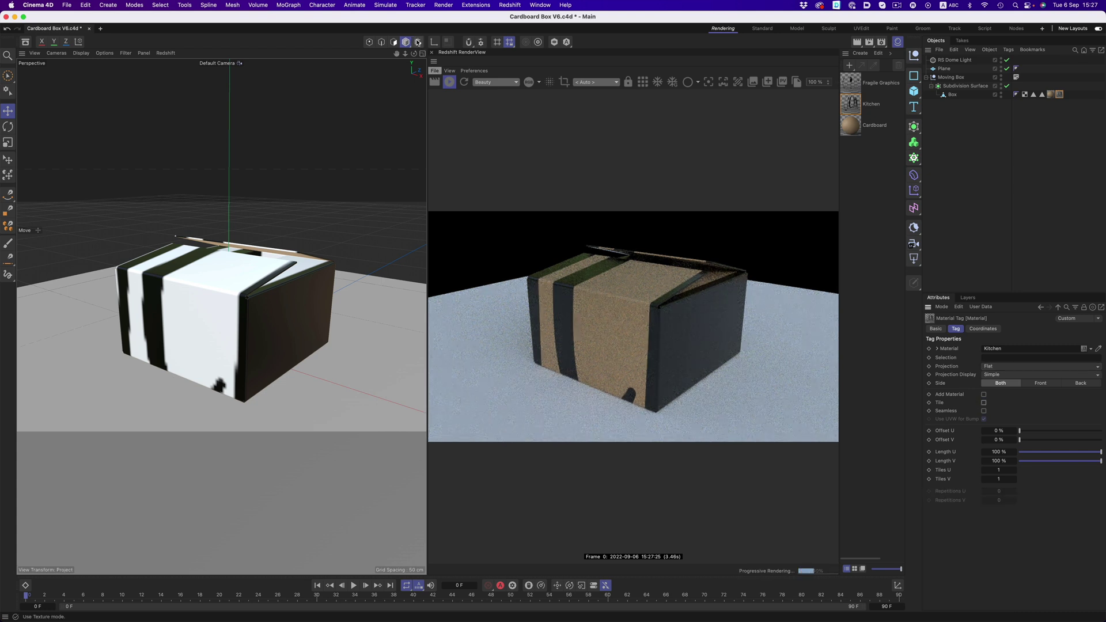
{"action": "left_click", "coordinate": [418, 42]}
Scale the Kitchen label texture so KITCHEN fits legibly on the box side.
{"action": "key", "text": "t"}
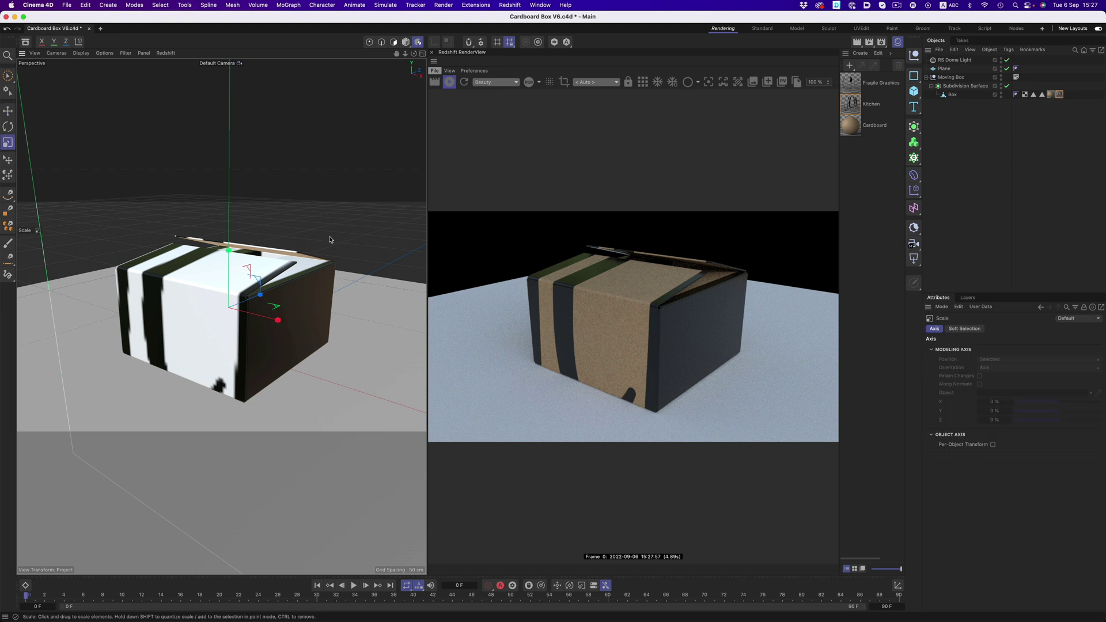
{"action": "left_click_drag", "start_coordinate": [356, 226], "coordinate": [91, 353]}
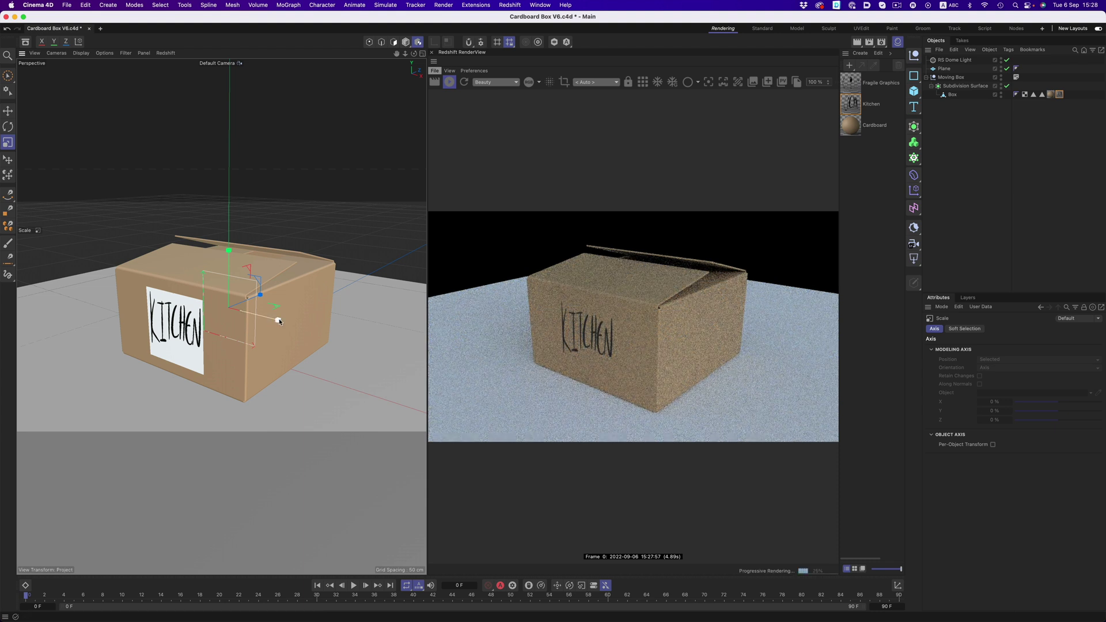
{"action": "left_click_drag", "start_coordinate": [279, 317], "coordinate": [326, 325]}
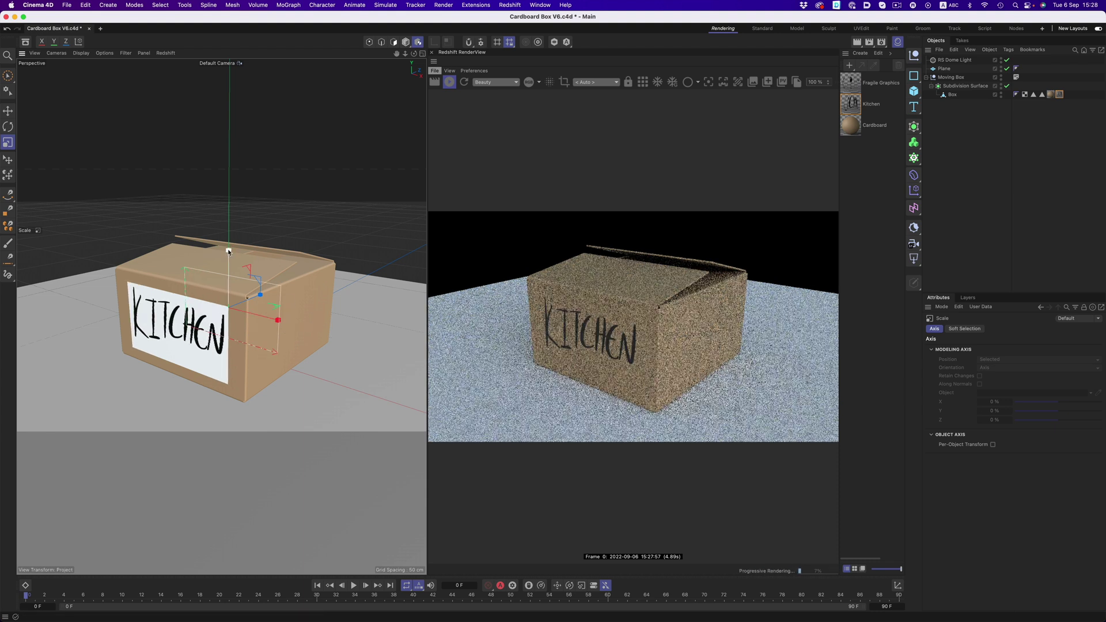
{"action": "left_click_drag", "start_coordinate": [229, 251], "coordinate": [228, 257]}
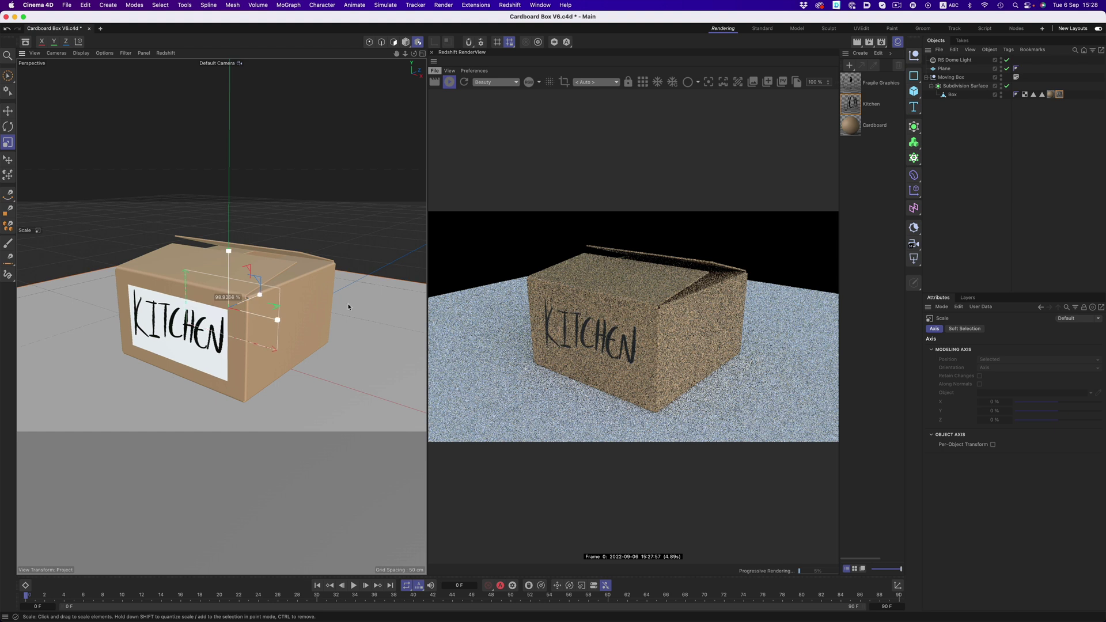
Set the Kitchen tag's Side to Front and orbit so KITCHEN faces the camera.
{"action": "left_click_drag", "start_coordinate": [297, 255], "coordinate": [258, 260], "text": "alt"}
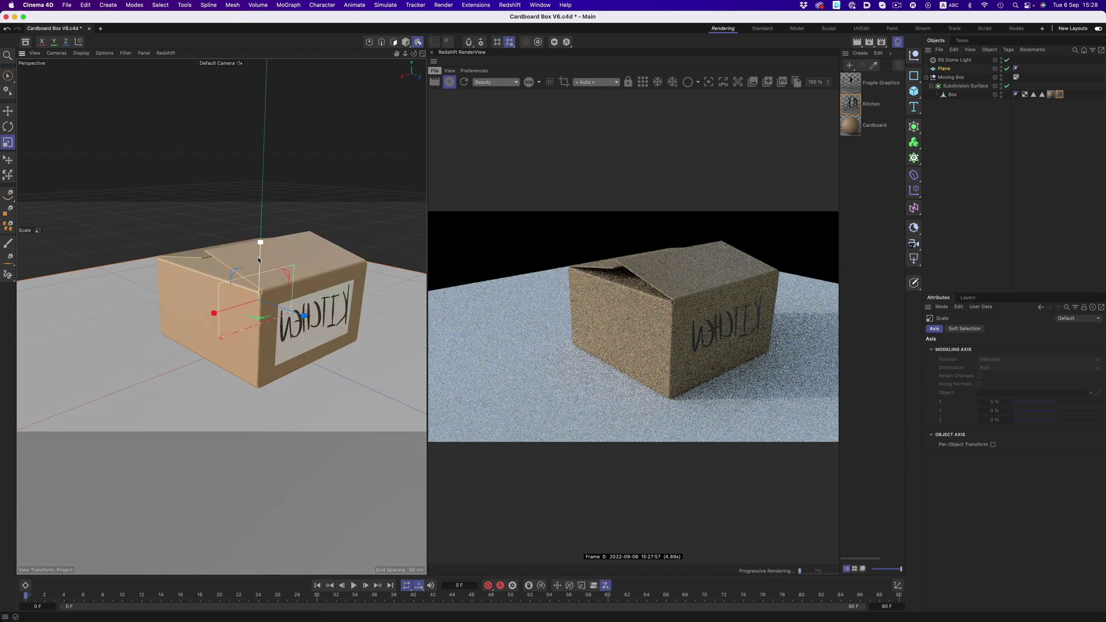
{"action": "left_click", "coordinate": [1060, 95]}
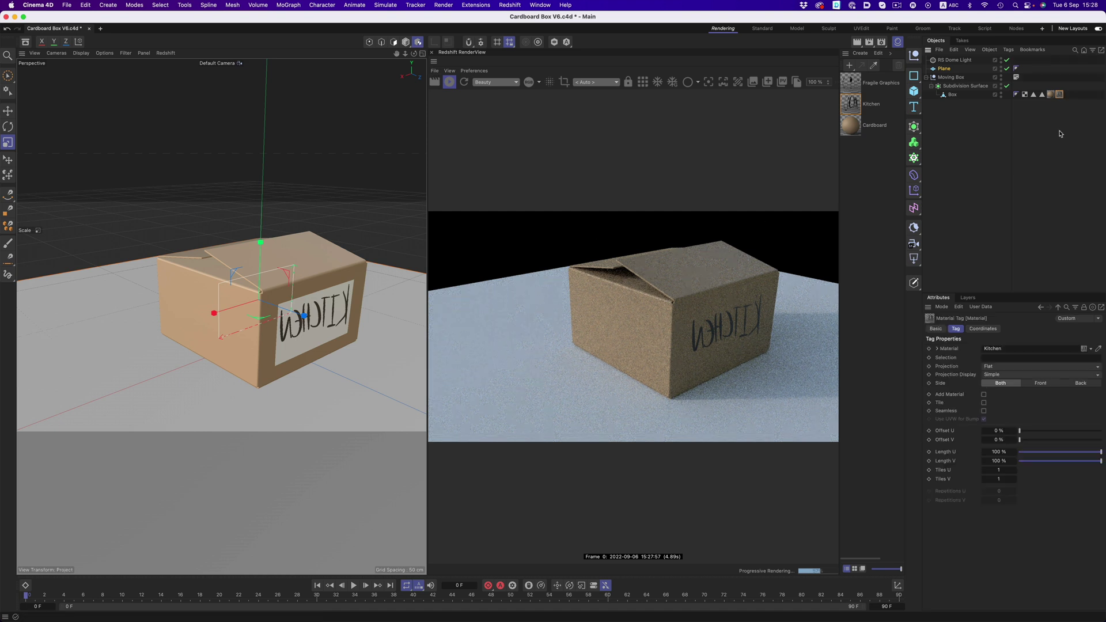
{"action": "left_click", "coordinate": [1041, 383]}
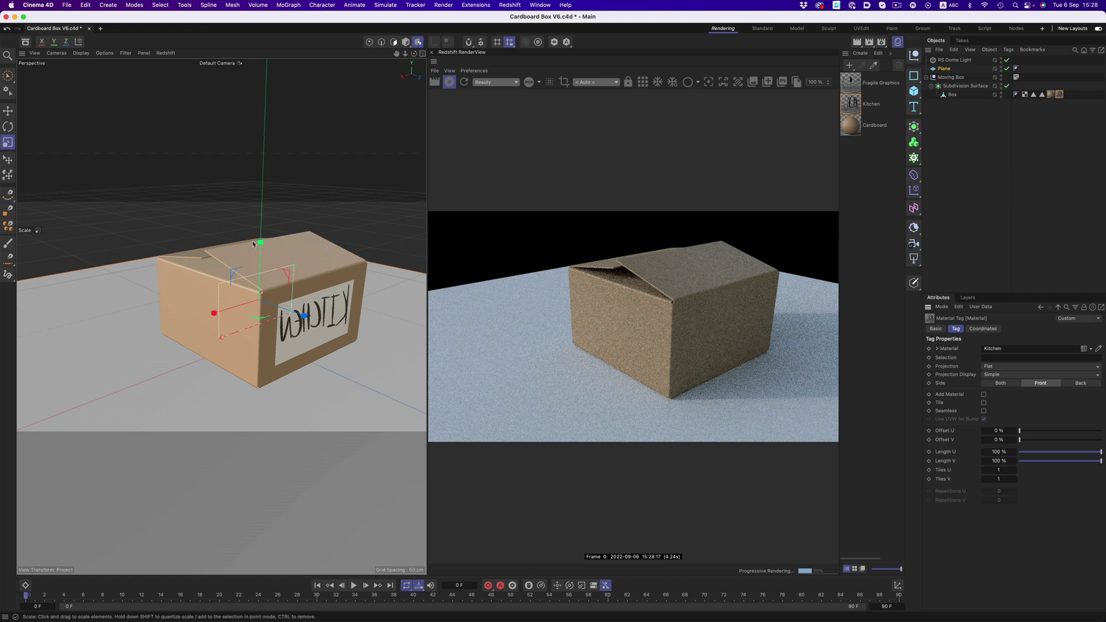
{"action": "left_click_drag", "start_coordinate": [300, 248], "coordinate": [388, 239], "text": "alt"}
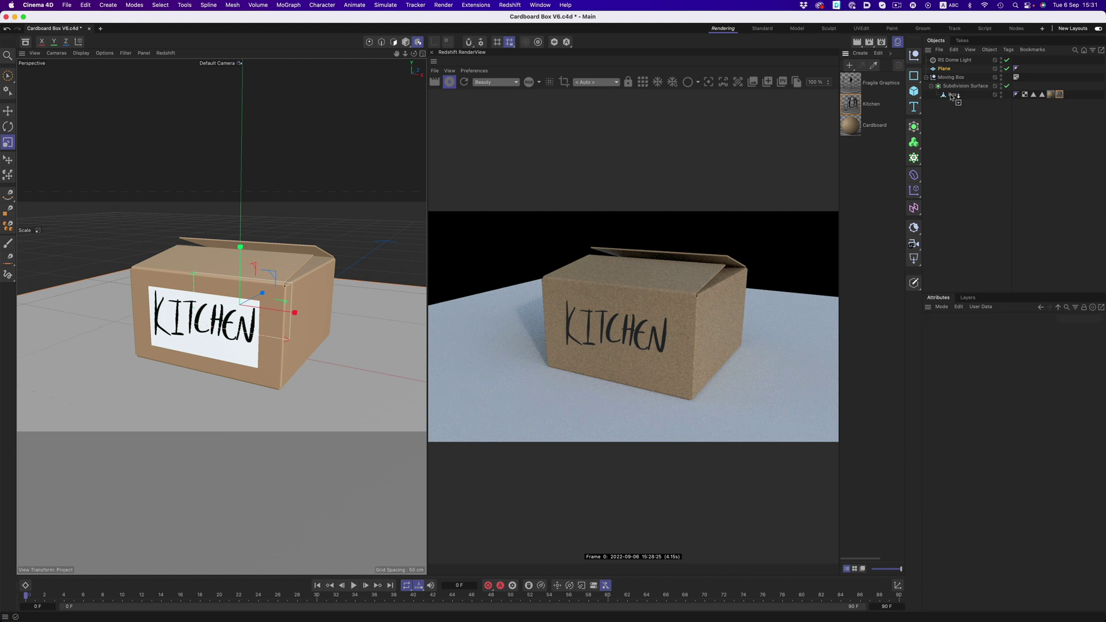
Apply Fragile Graphics to the box with Flat projection, Tile off and Side set to Front.
{"action": "left_click_drag", "start_coordinate": [951, 96], "coordinate": [952, 96]}
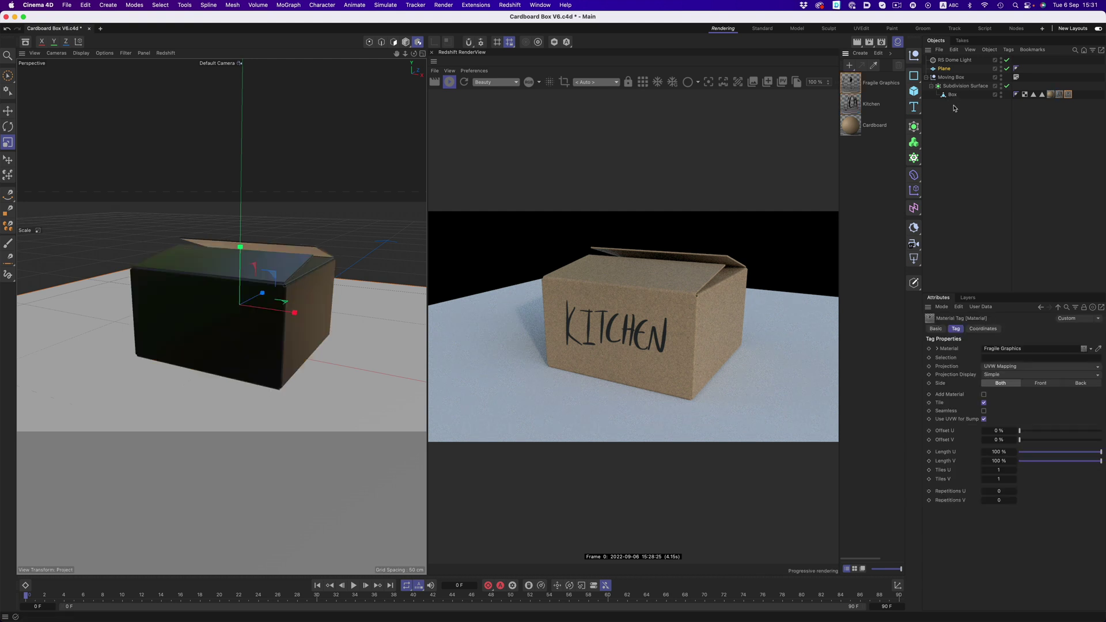
{"action": "left_click", "coordinate": [1010, 370]}
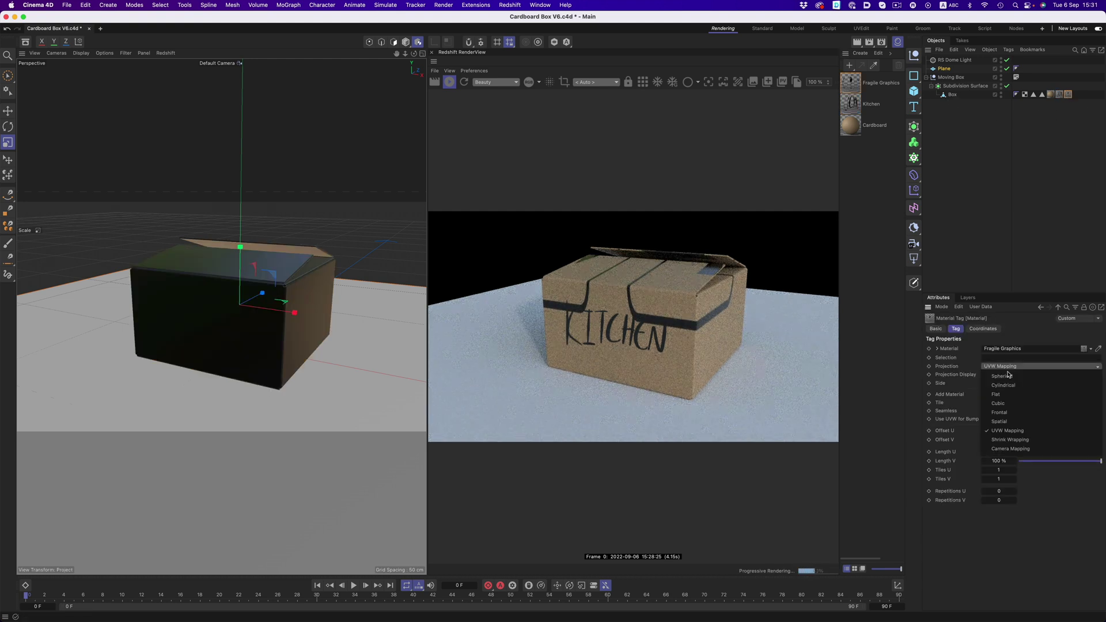
{"action": "left_click", "coordinate": [1008, 397]}
{"action": "left_click", "coordinate": [984, 403]}
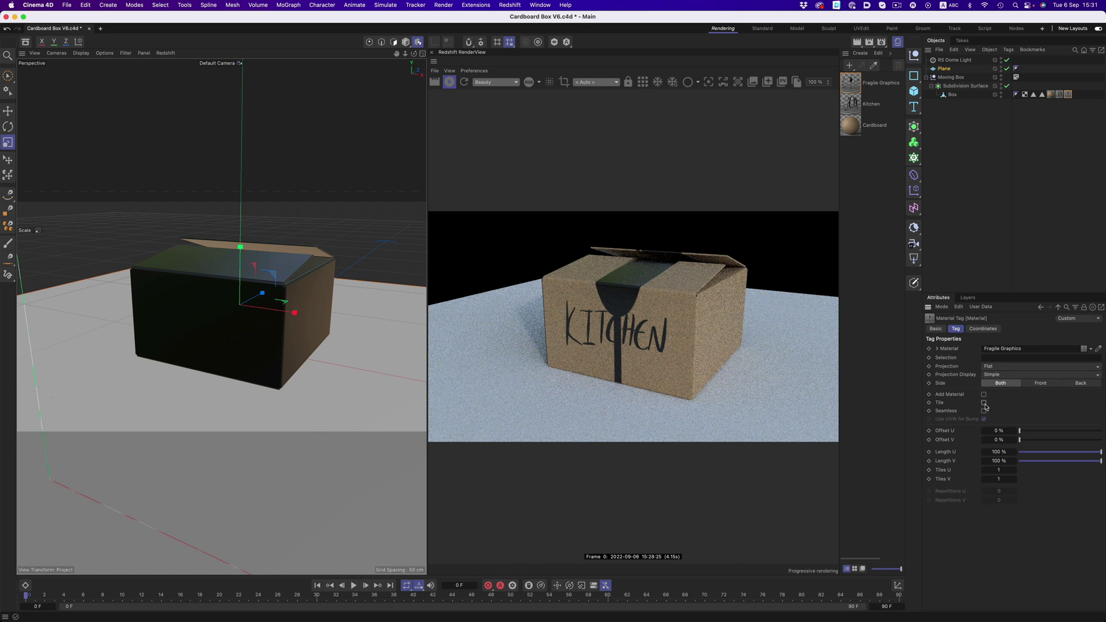
{"action": "left_click", "coordinate": [1041, 383]}
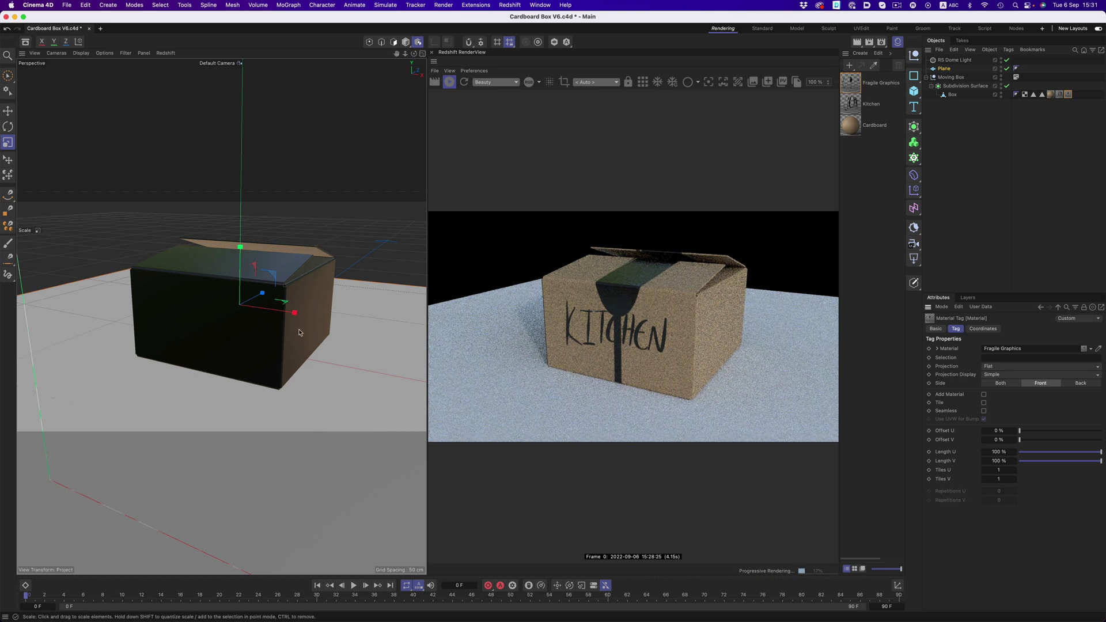
Rotate, shrink and move the fragile decal into the lower corner beside the KITCHEN label.
{"action": "left_click_drag", "start_coordinate": [316, 326], "coordinate": [179, 343], "text": "alt"}
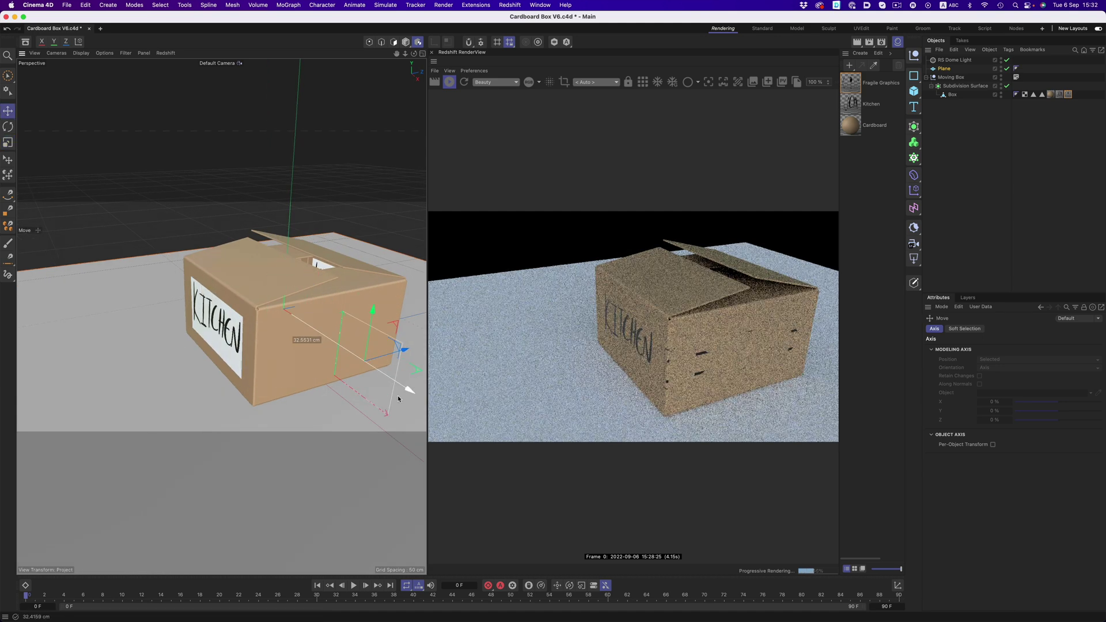
{"action": "key", "text": "r"}
{"action": "left_click_drag", "start_coordinate": [356, 379], "coordinate": [281, 299]}
{"action": "key", "text": "e"}
{"action": "key", "text": "t"}
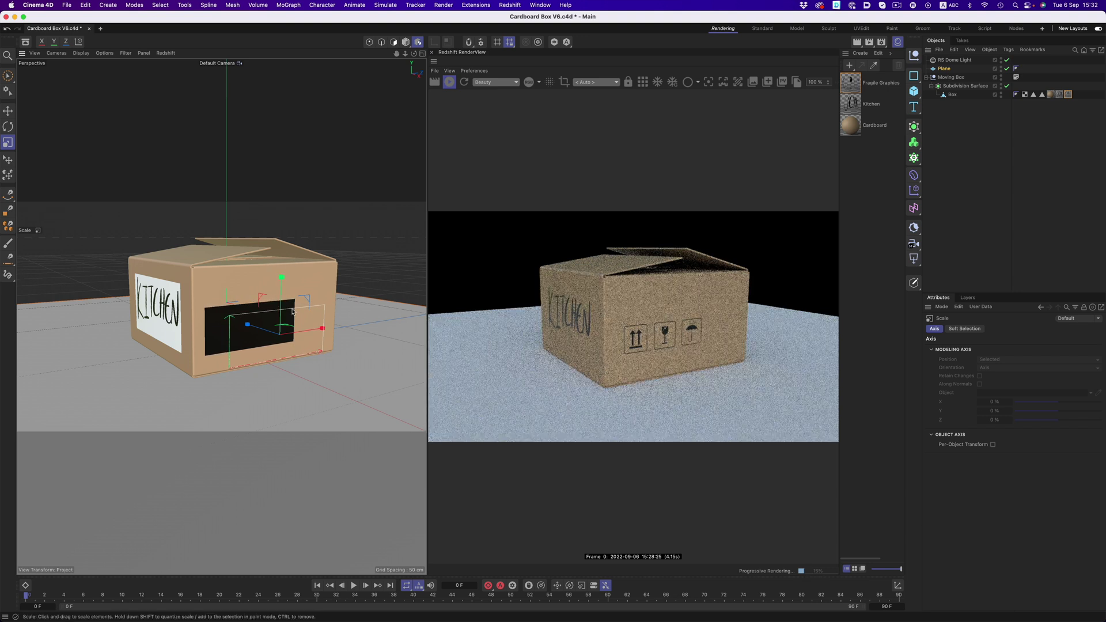
{"action": "key", "text": "e"}
{"action": "left_click_drag", "start_coordinate": [346, 336], "coordinate": [375, 340]}
{"action": "left_click_drag", "start_coordinate": [346, 288], "coordinate": [380, 288], "text": "alt"}
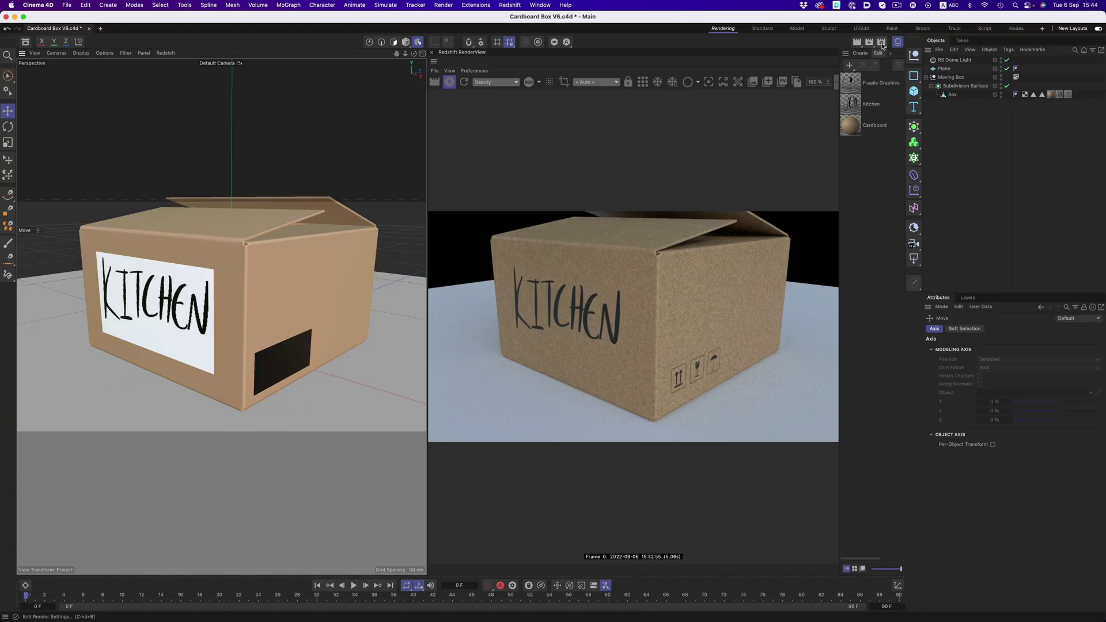
In Render Settings, add a new render setting and begin renaming My Render Setting.1.
{"action": "left_click", "coordinate": [882, 42]}
{"action": "left_click_drag", "start_coordinate": [884, 40], "coordinate": [818, 55]}
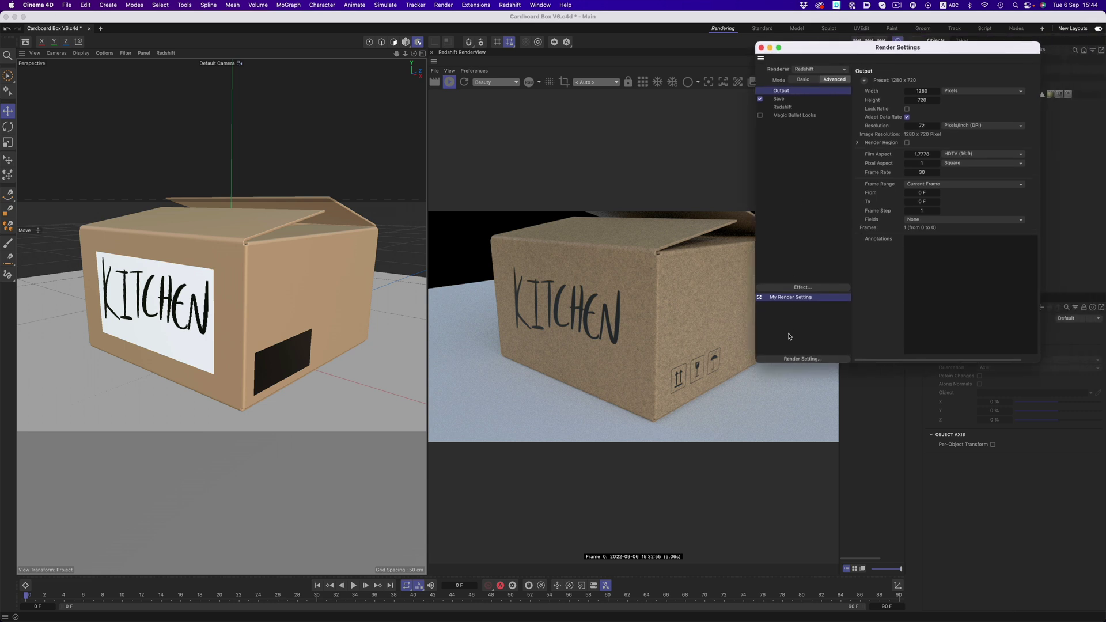
{"action": "left_click", "coordinate": [796, 360]}
{"action": "left_click", "coordinate": [889, 375]}
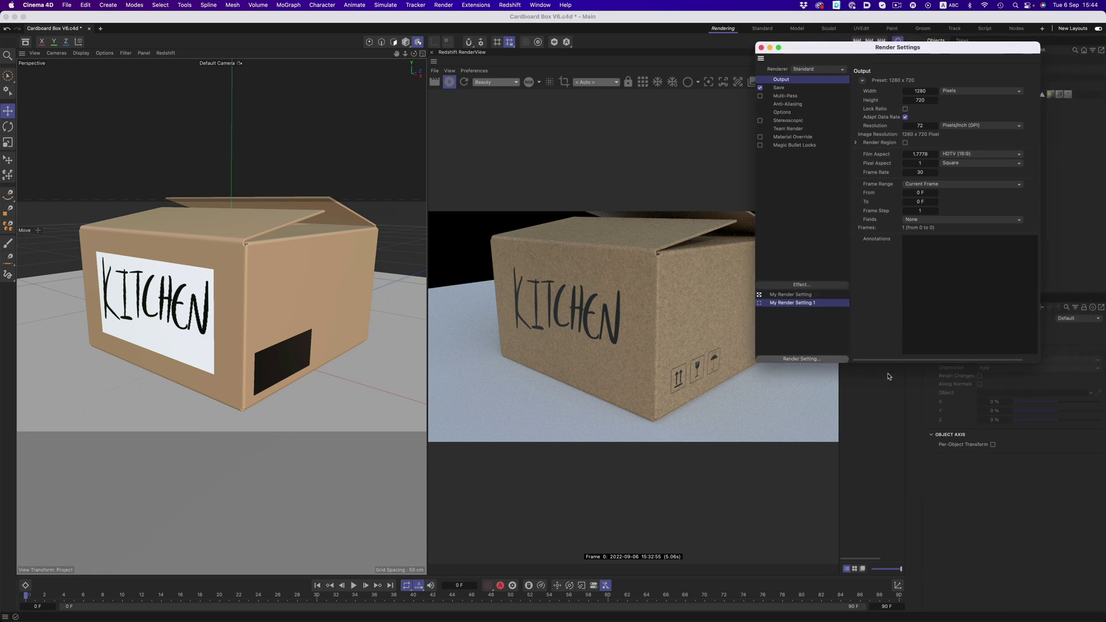
{"action": "double_click", "coordinate": [805, 306]}
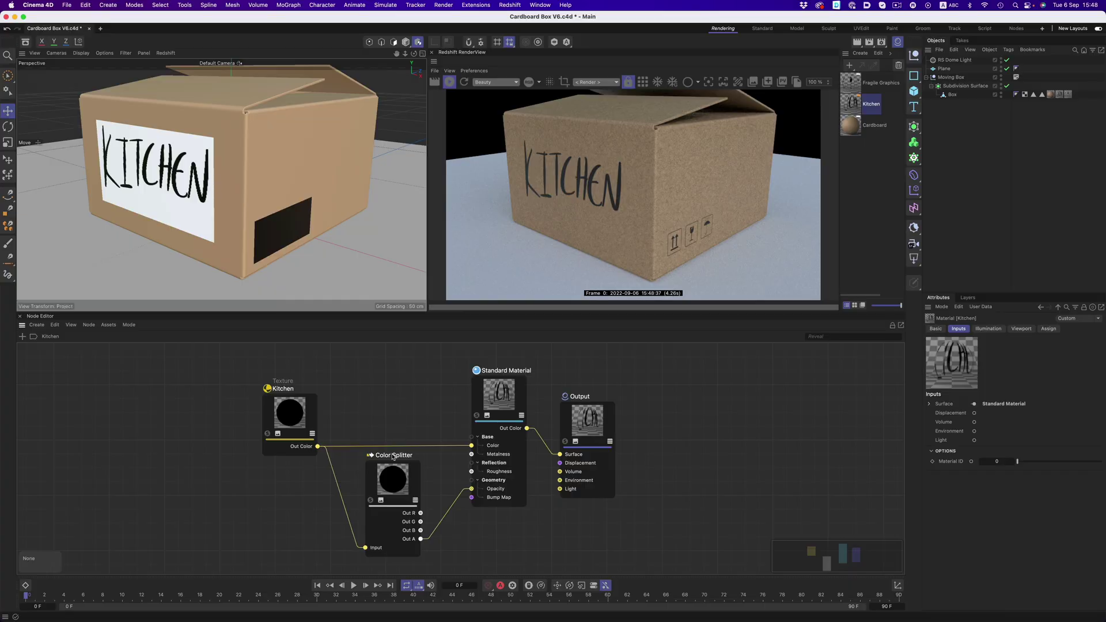
Select the Color Splitter and wire Kitchen's Out Color into the Standard Material's Color input.
{"action": "left_click", "coordinate": [395, 487]}
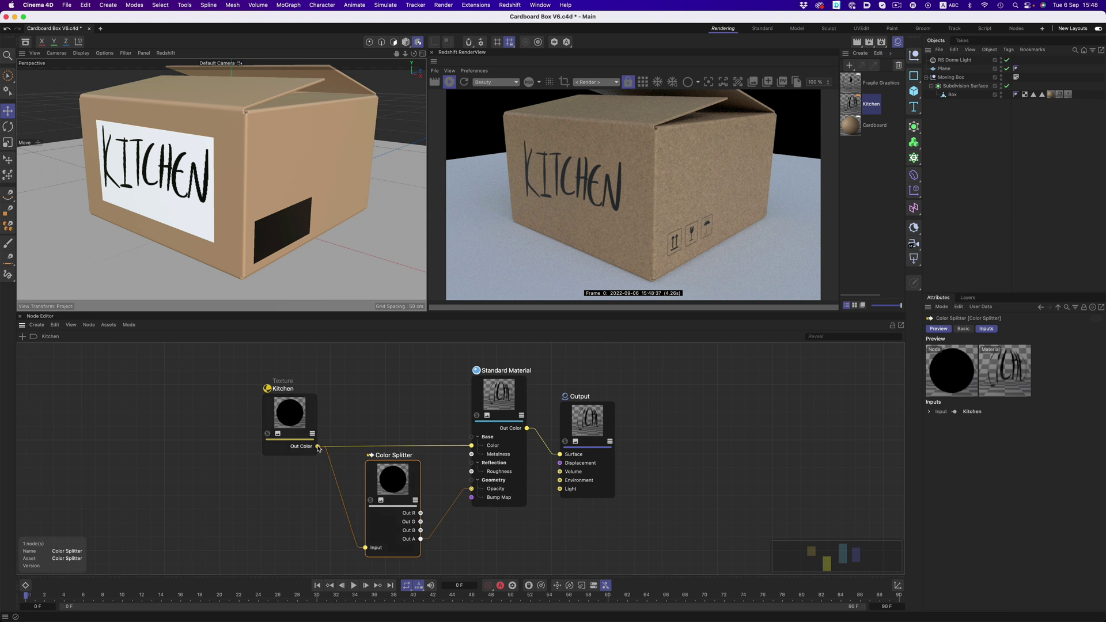
{"action": "left_click_drag", "start_coordinate": [389, 439], "coordinate": [472, 446]}
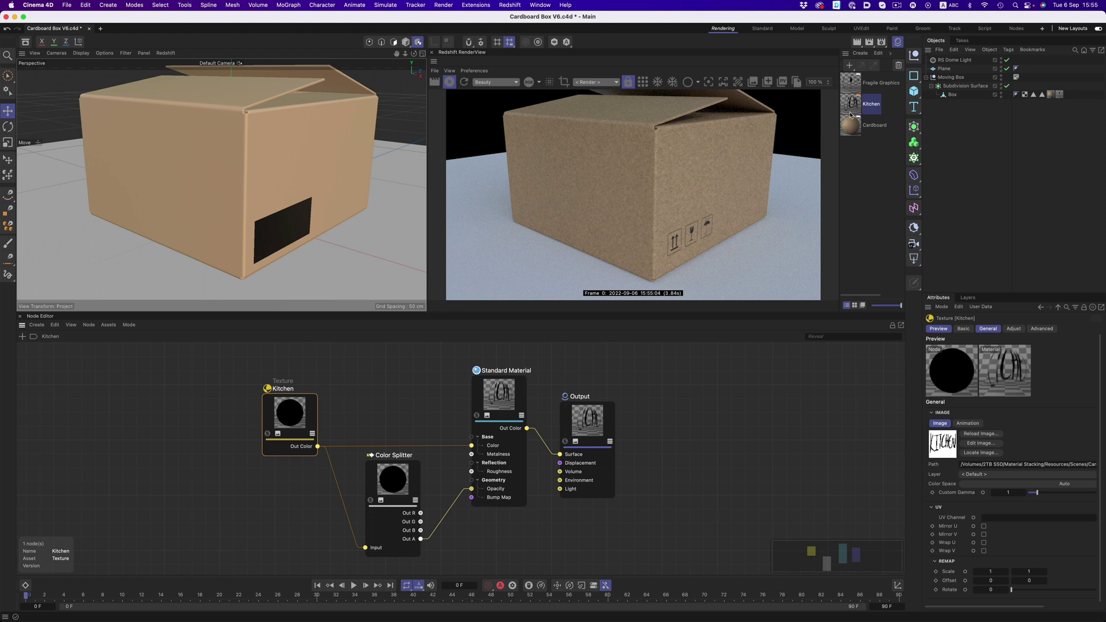
Reapply Kitchen to the box, scale its texture to about 10%, and orbit closer to the front.
{"action": "left_click_drag", "start_coordinate": [851, 114], "coordinate": [639, 184]}
{"action": "key", "text": "t"}
{"action": "left_click_drag", "start_coordinate": [207, 277], "coordinate": [340, 224]}
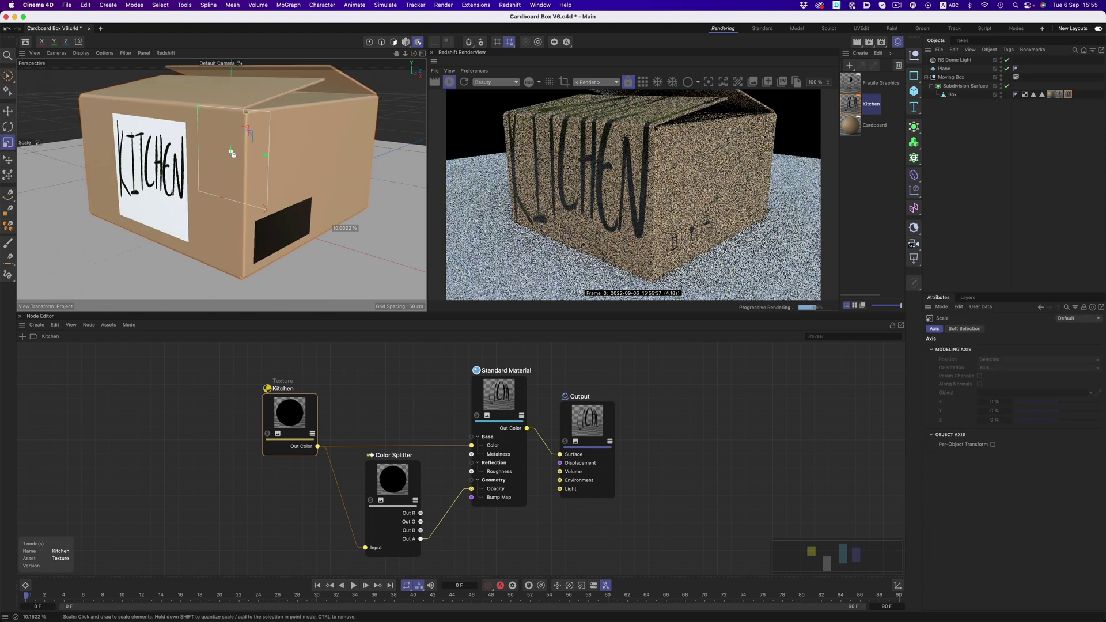
{"action": "left_click_drag", "start_coordinate": [193, 174], "coordinate": [319, 196], "text": "alt"}
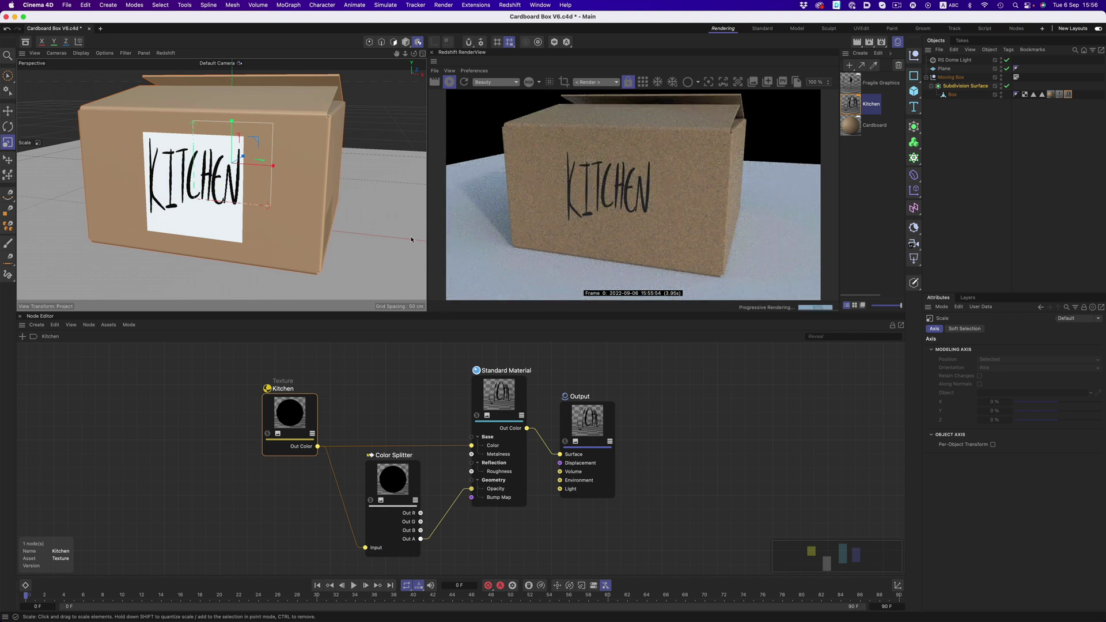
{"action": "key", "text": "super+Tab"}
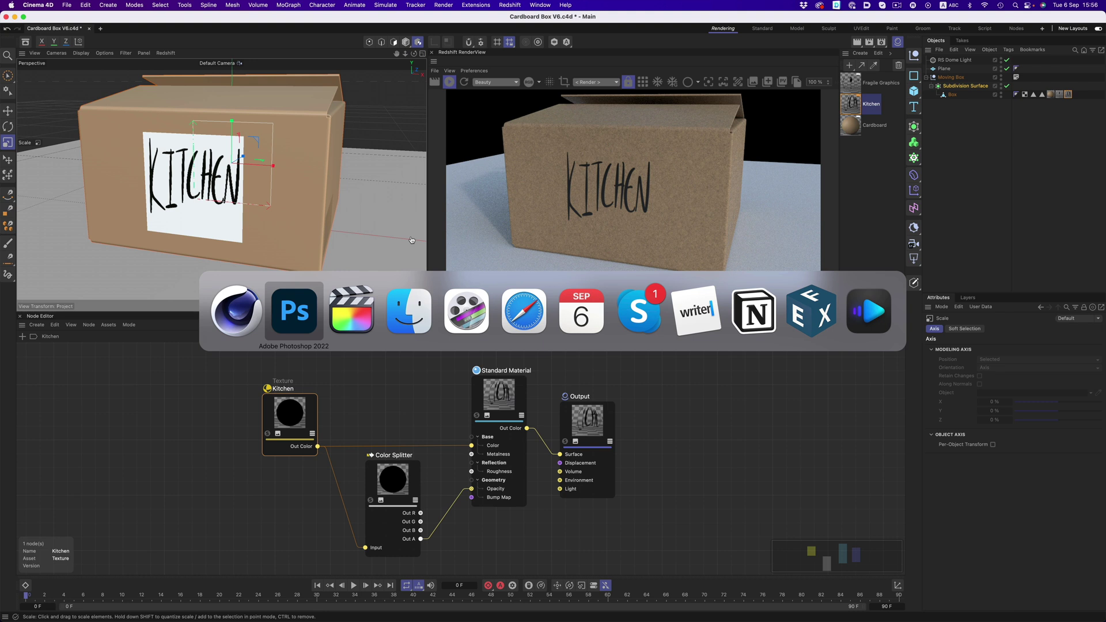
{"action": "key", "text": "super+alt+i"}
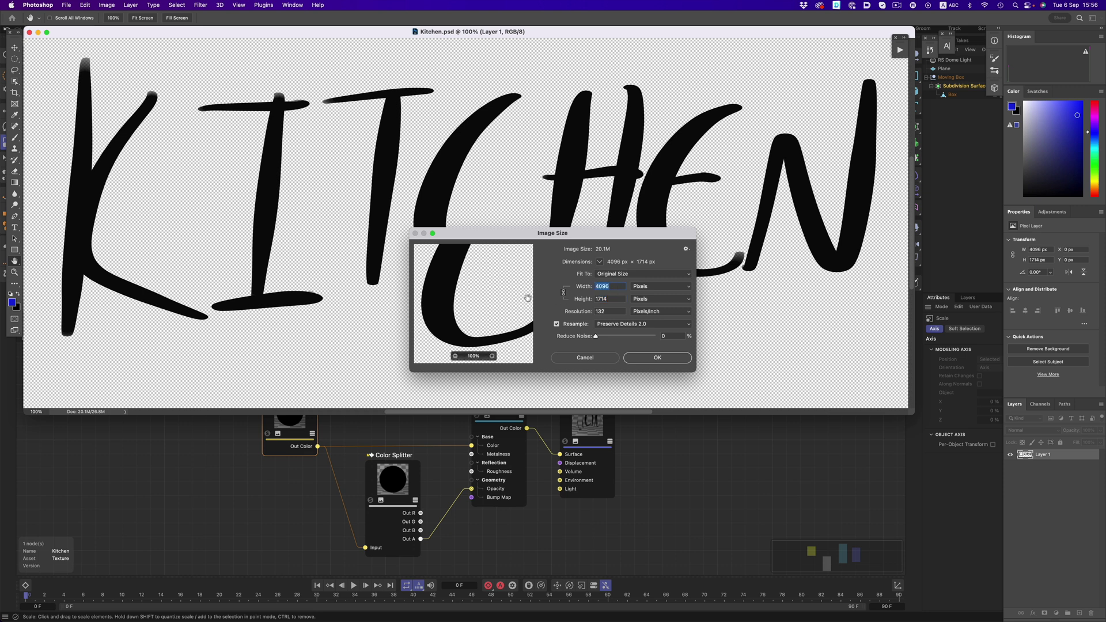
{"action": "key", "text": "Escape"}
Give the Kitchen tag scale 4096 × 1714 in Coordinates, then scale it down to fit the front.
{"action": "key", "text": "super+Tab"}
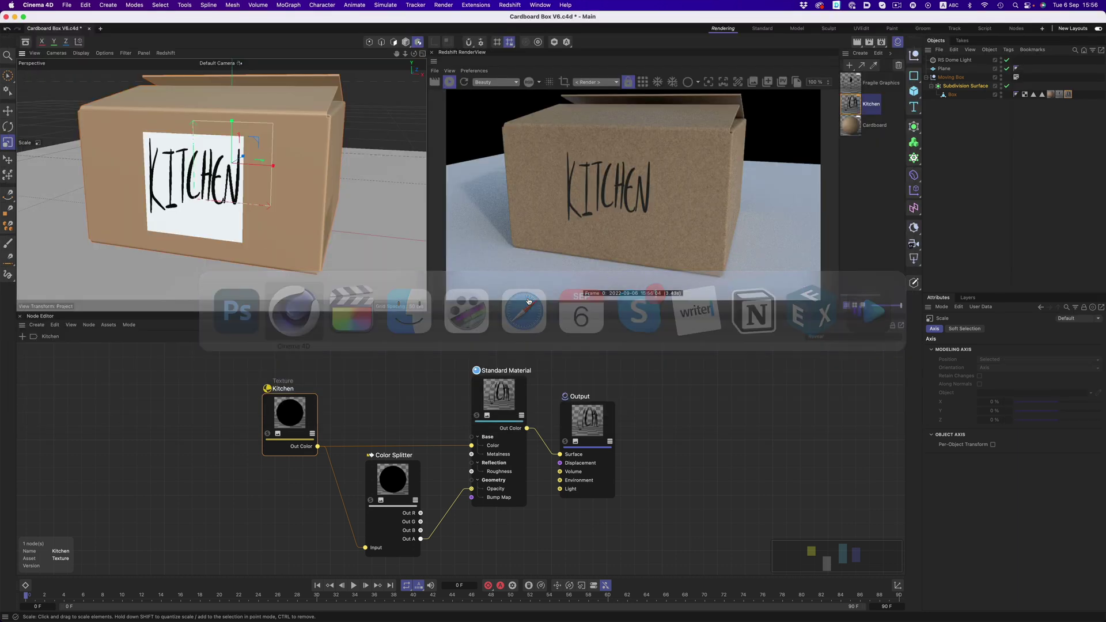
{"action": "left_click", "coordinate": [1069, 95]}
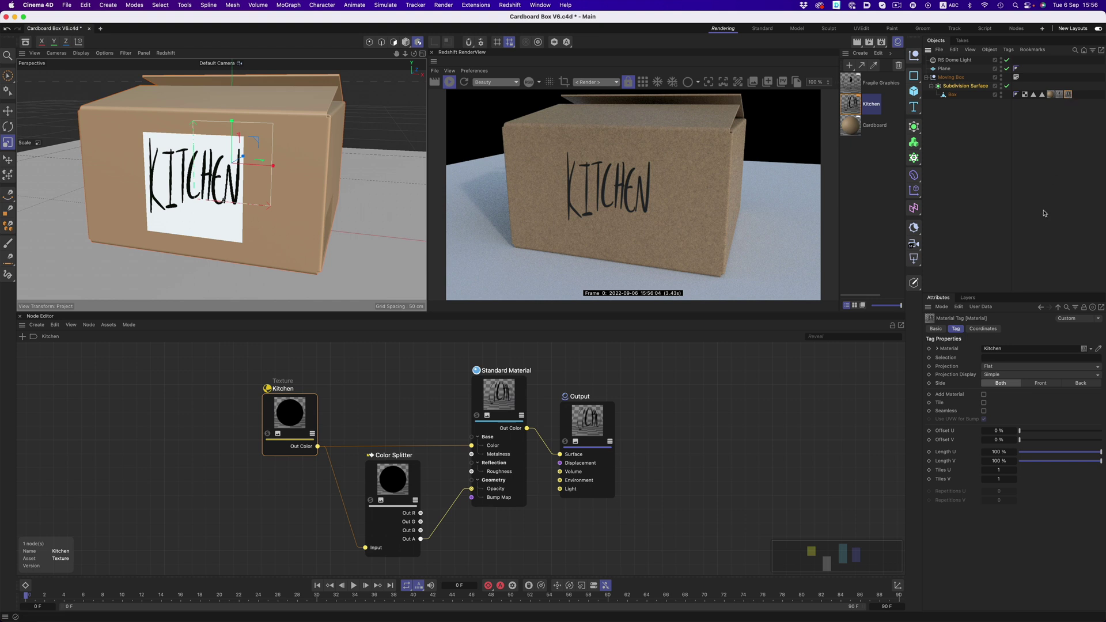
{"action": "left_click", "coordinate": [983, 329]}
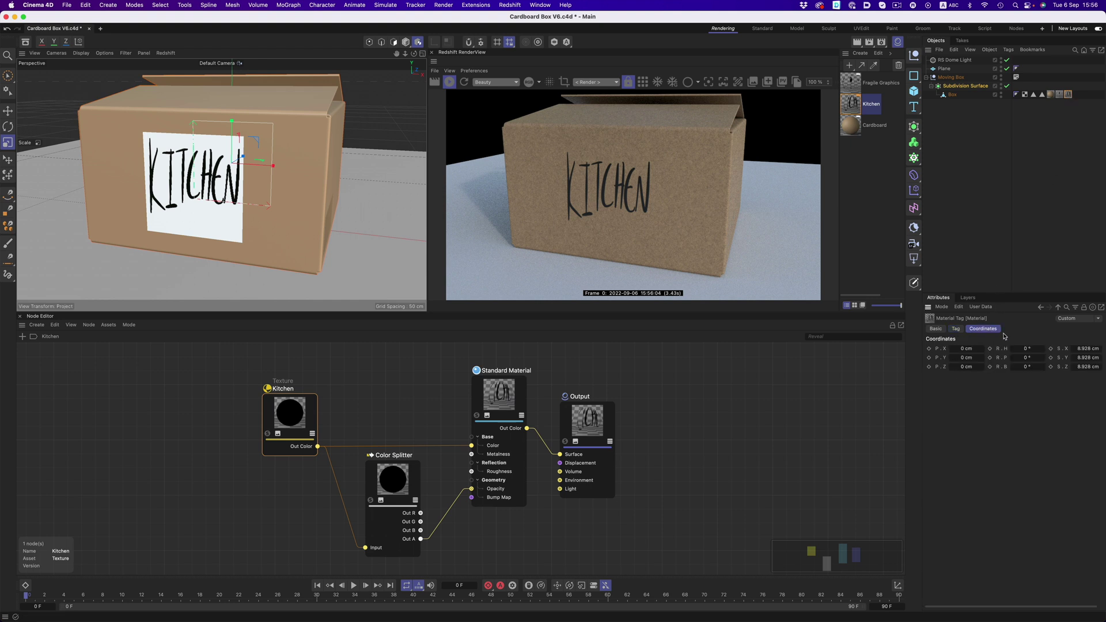
{"action": "left_click", "coordinate": [1080, 348]}
{"action": "type", "text": "4096"}
{"action": "key", "text": "Tab"}
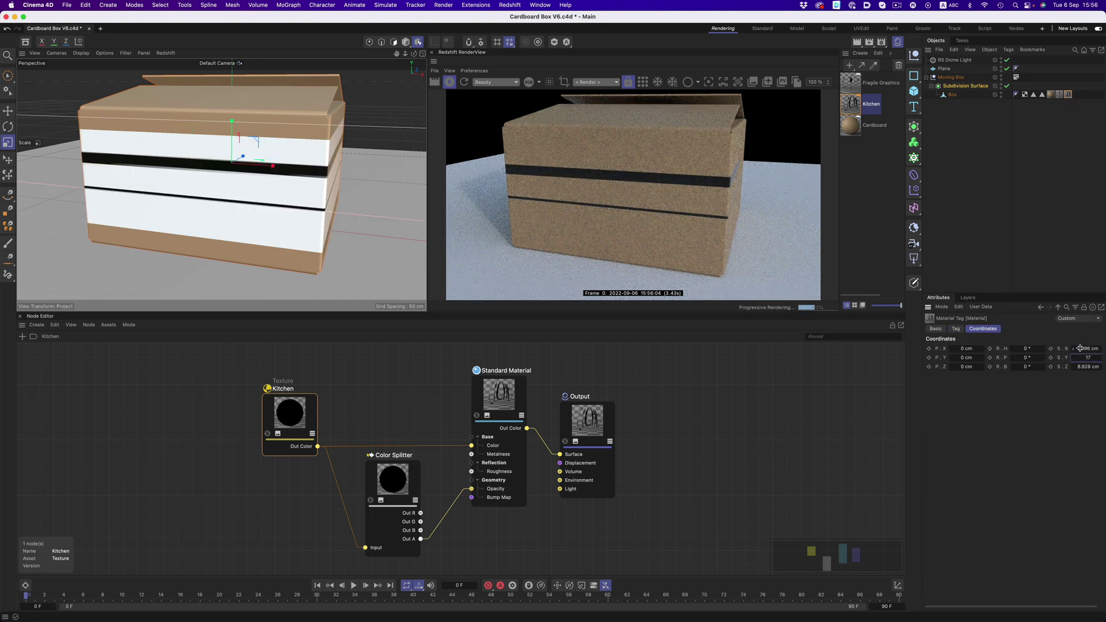
{"action": "type", "text": "1714"}
{"action": "key", "text": "Return"}
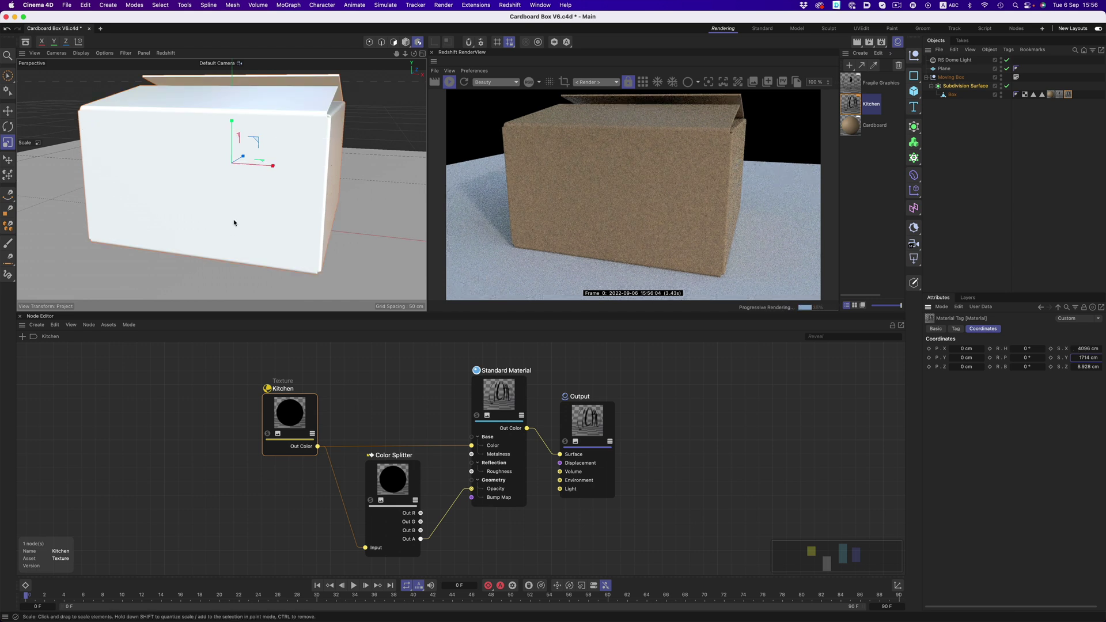
{"action": "left_click_drag", "start_coordinate": [234, 222], "coordinate": [144, 223]}
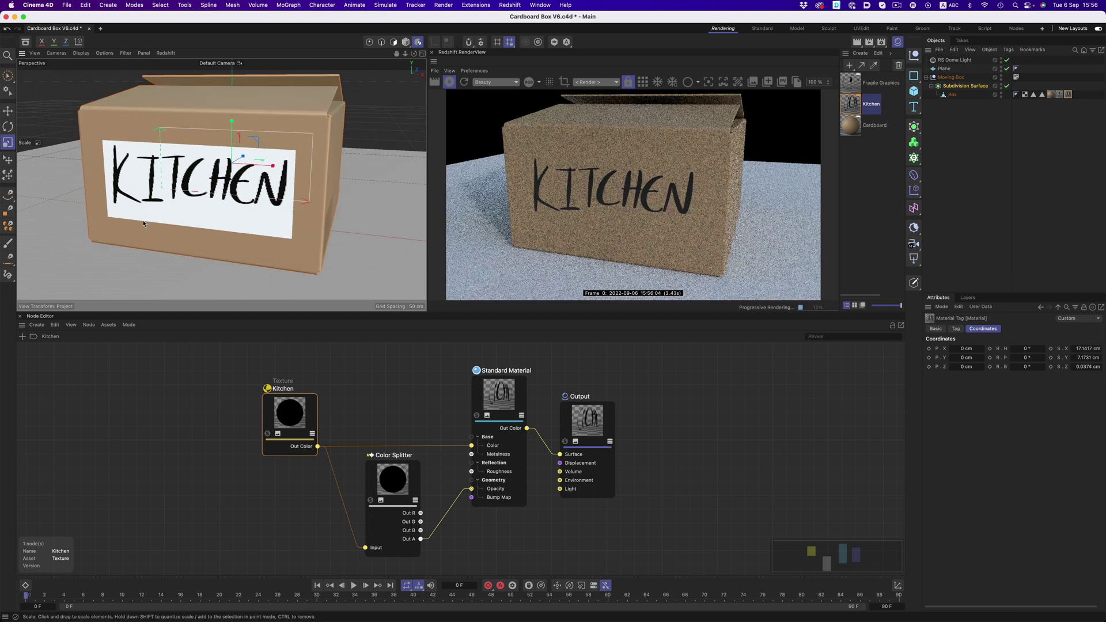